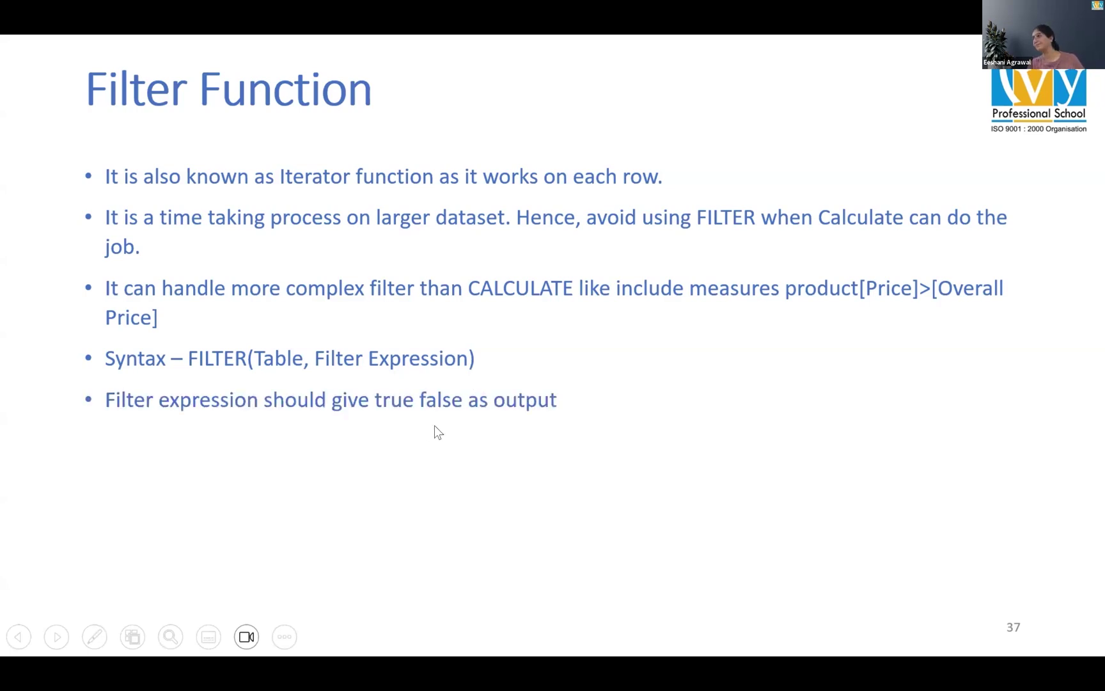
Advance the slide to its next bullet point, then switch to the Modeling ribbon.
left_click(435, 427)
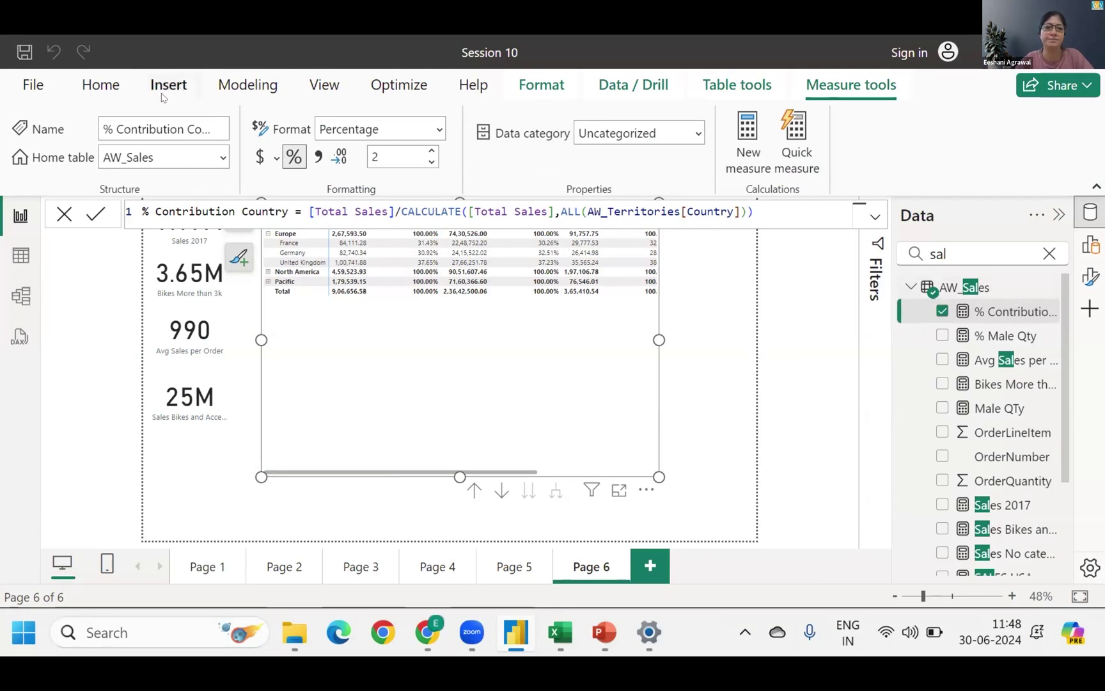
left_click(244, 83)
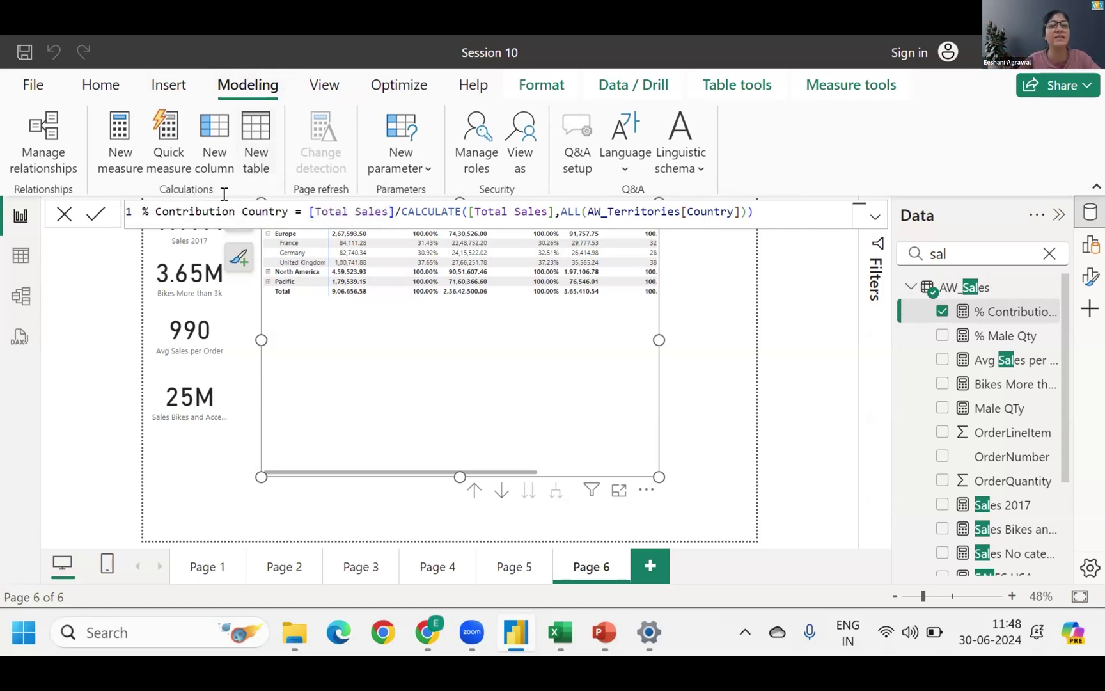
Create a new calculated table named 'Bikes 2017 Sales Table'.
left_click(261, 156)
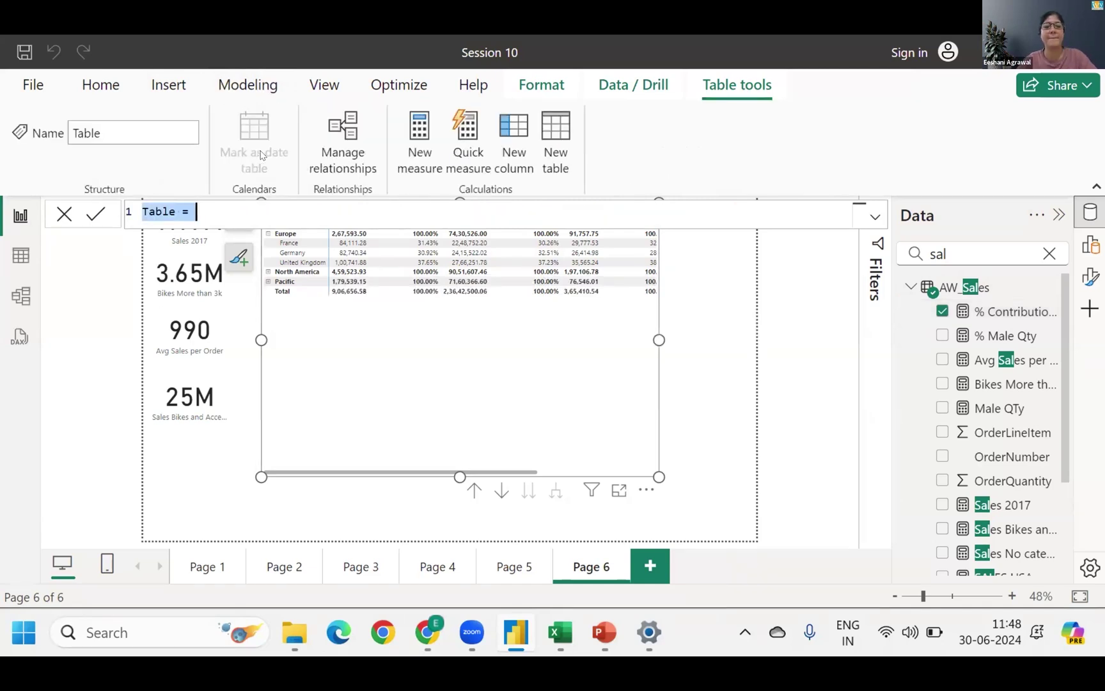
key("shift+Left")
key("shift+Left")
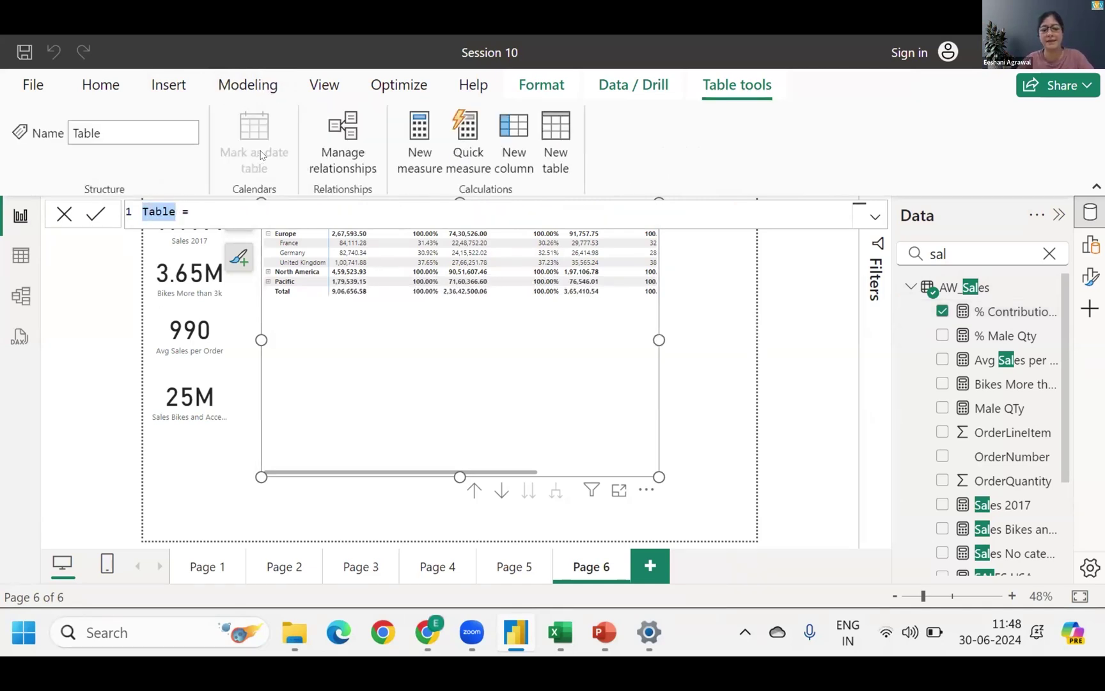
type("Bikes ")
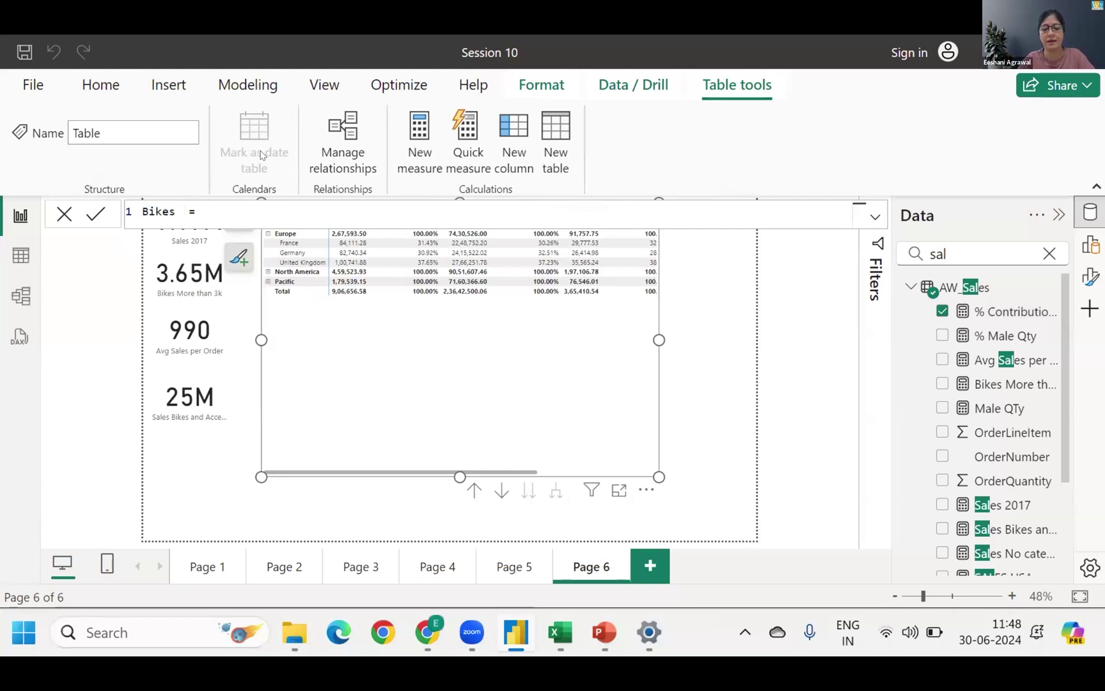
type("2017")
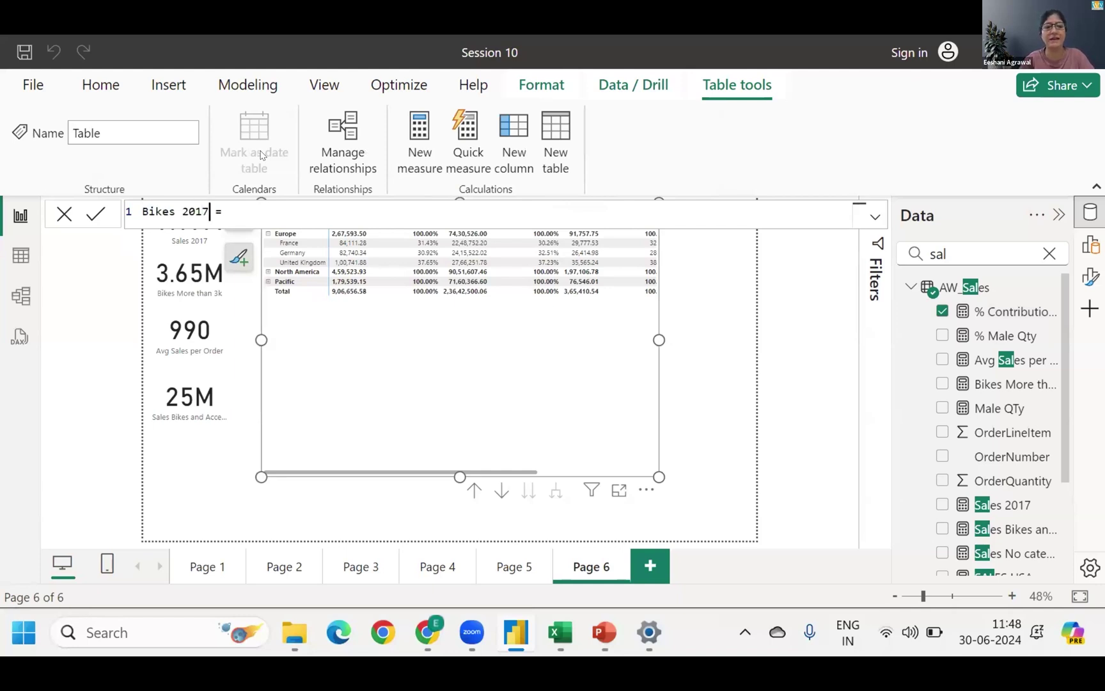
type(" Sales Table")
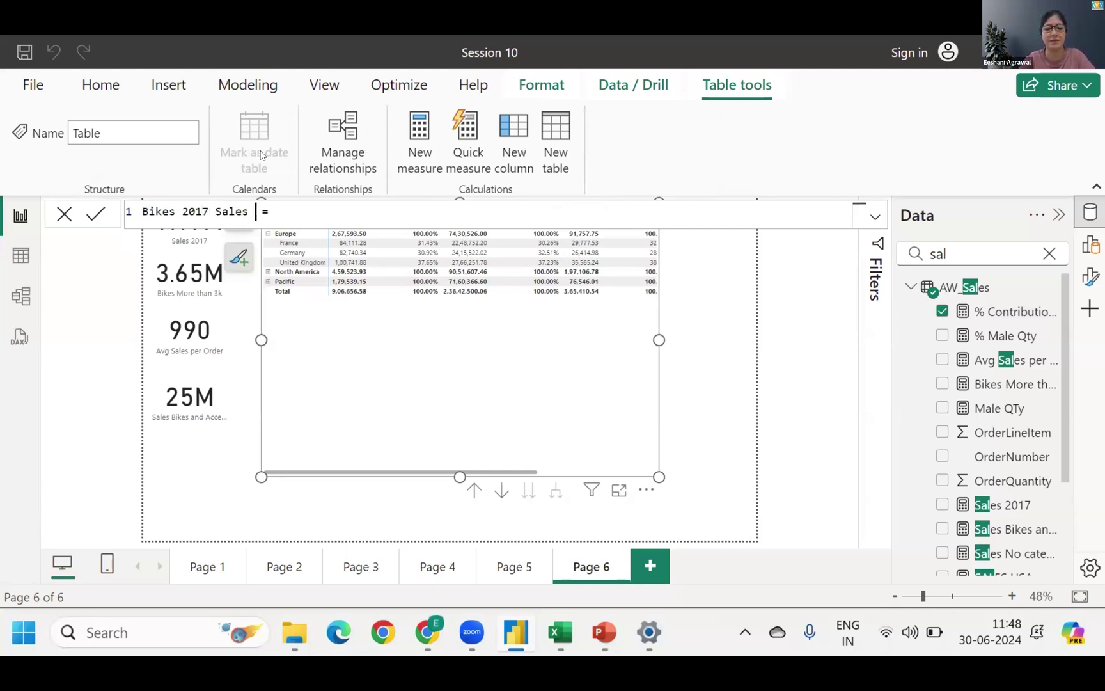
Start its formula as FILTER(AW_Sales, using autocomplete suggestions.
key("Right")
key("Right")
type("fil")
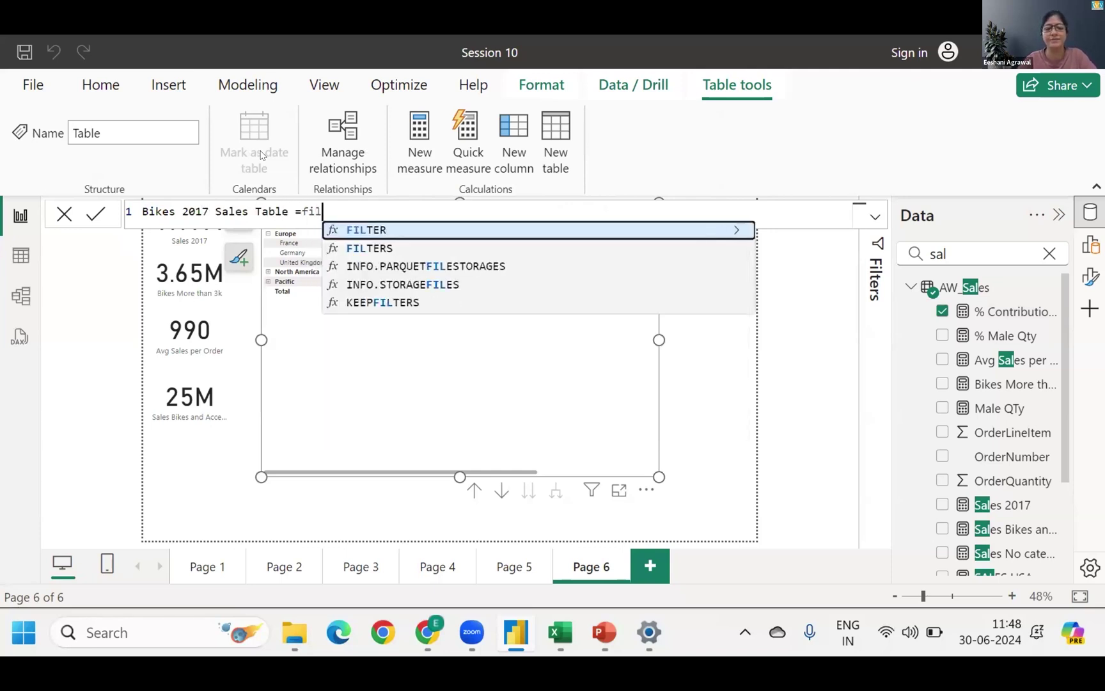
key("Tab")
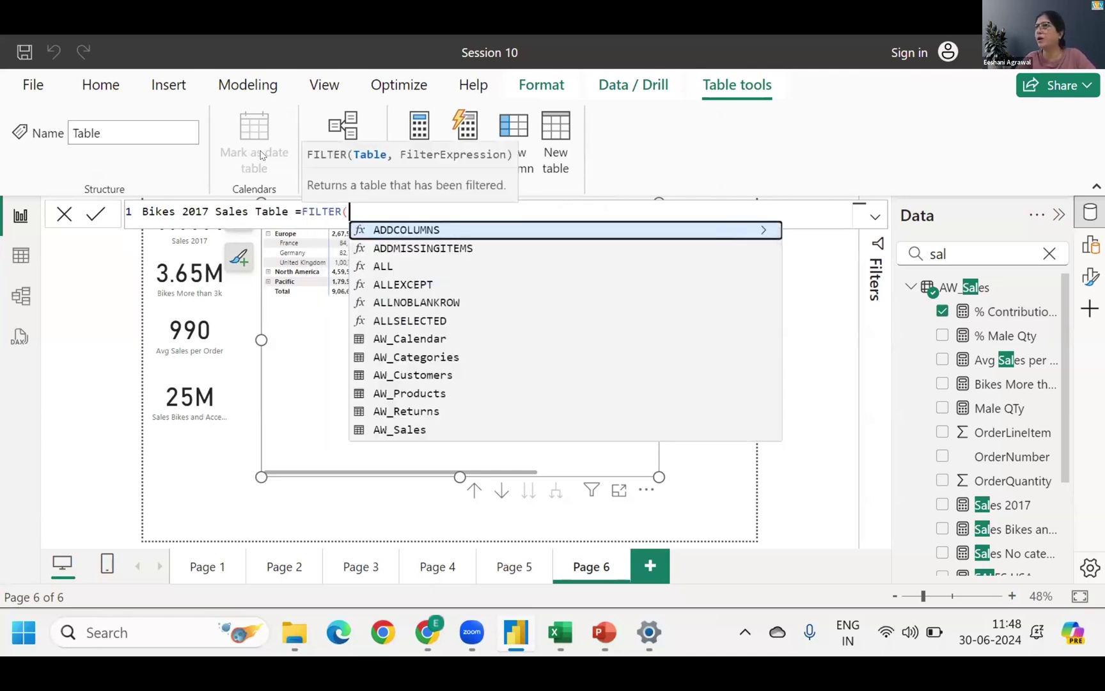
type("sal")
key("Tab")
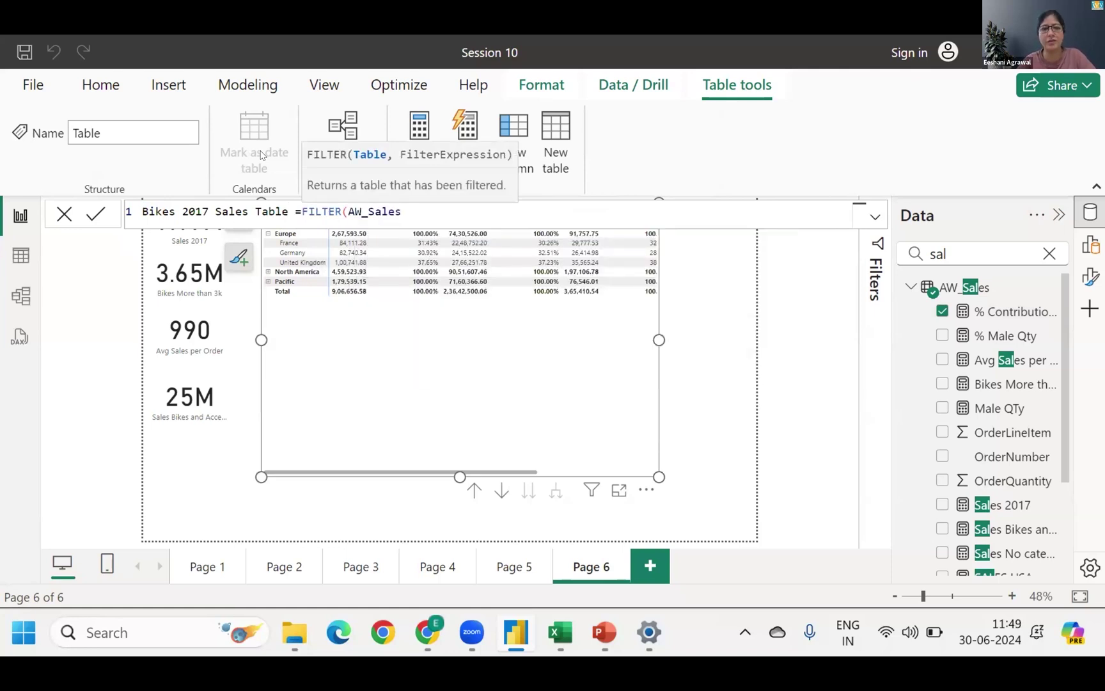
type(",")
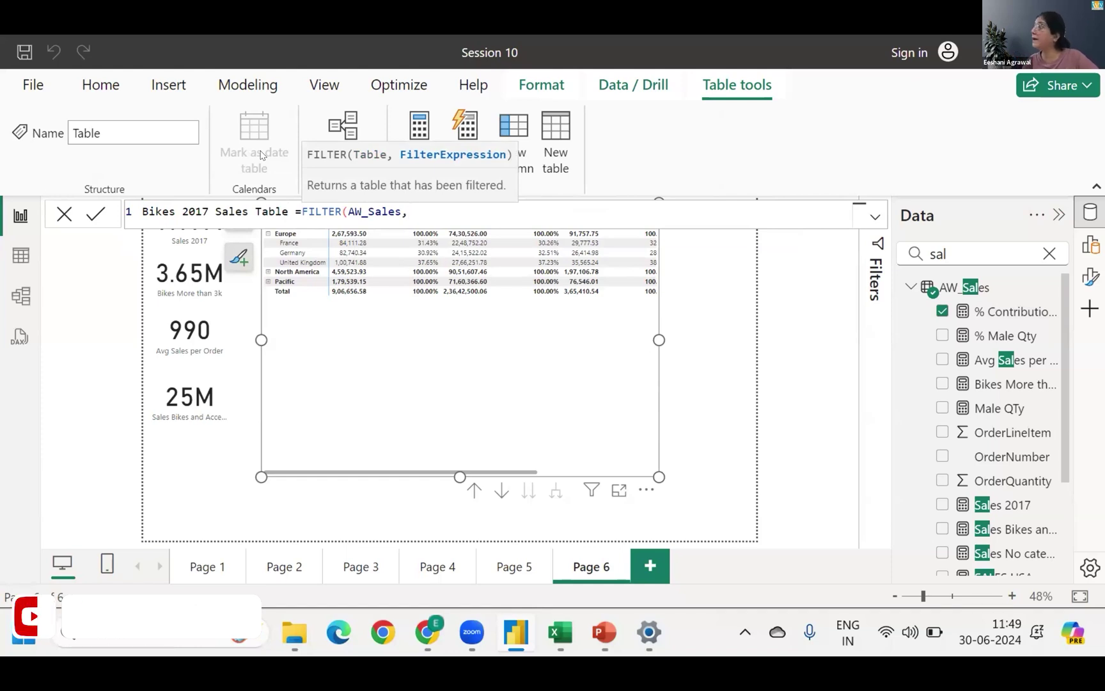
Add an AND condition requiring RELATED(AW_Categories[CategoryName])="Bikes".
type("an")
key("Tab")
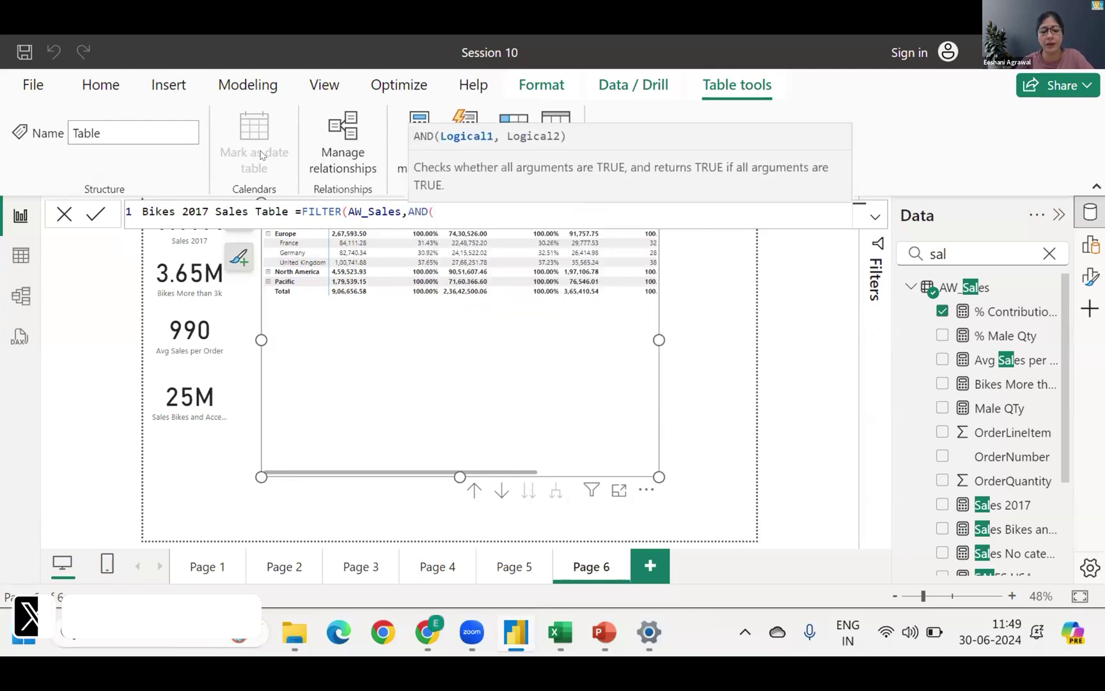
type("cat")
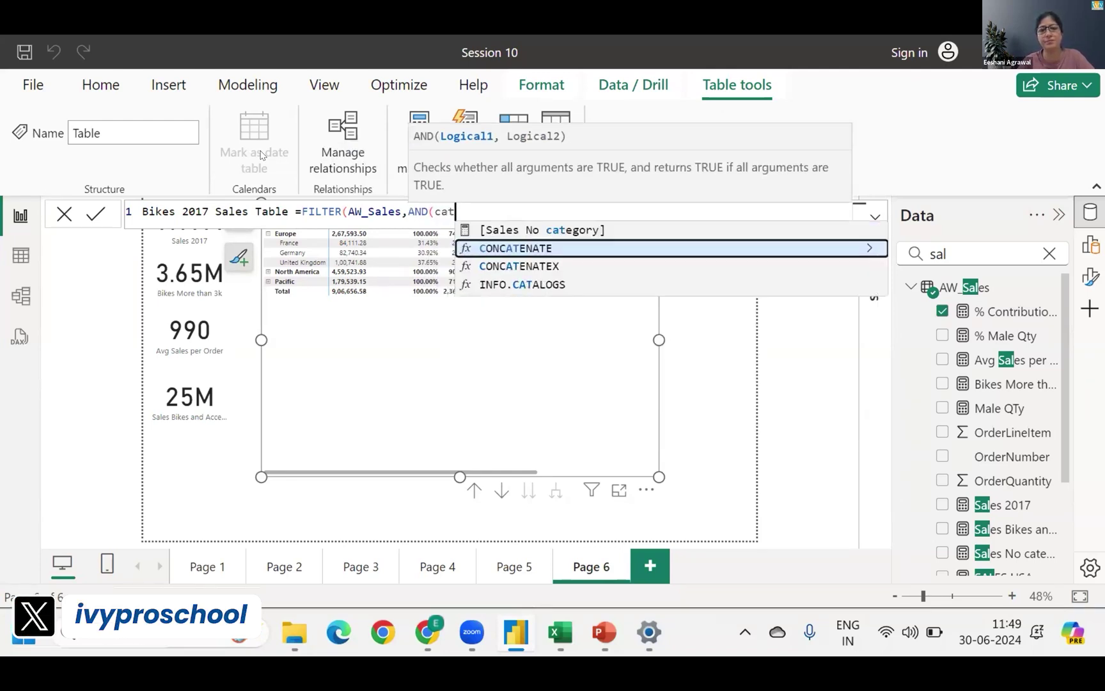
key("BackSpace")
key("BackSpace")
key("BackSpace")
type("relat")
key("Tab")
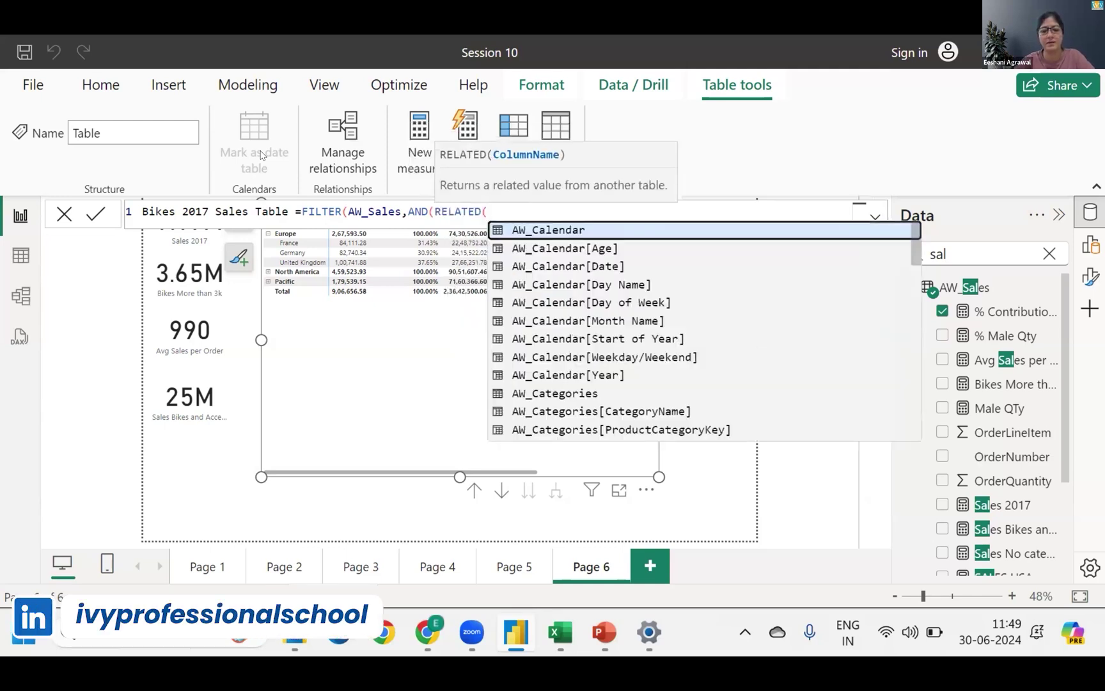
type("cat")
key("Tab")
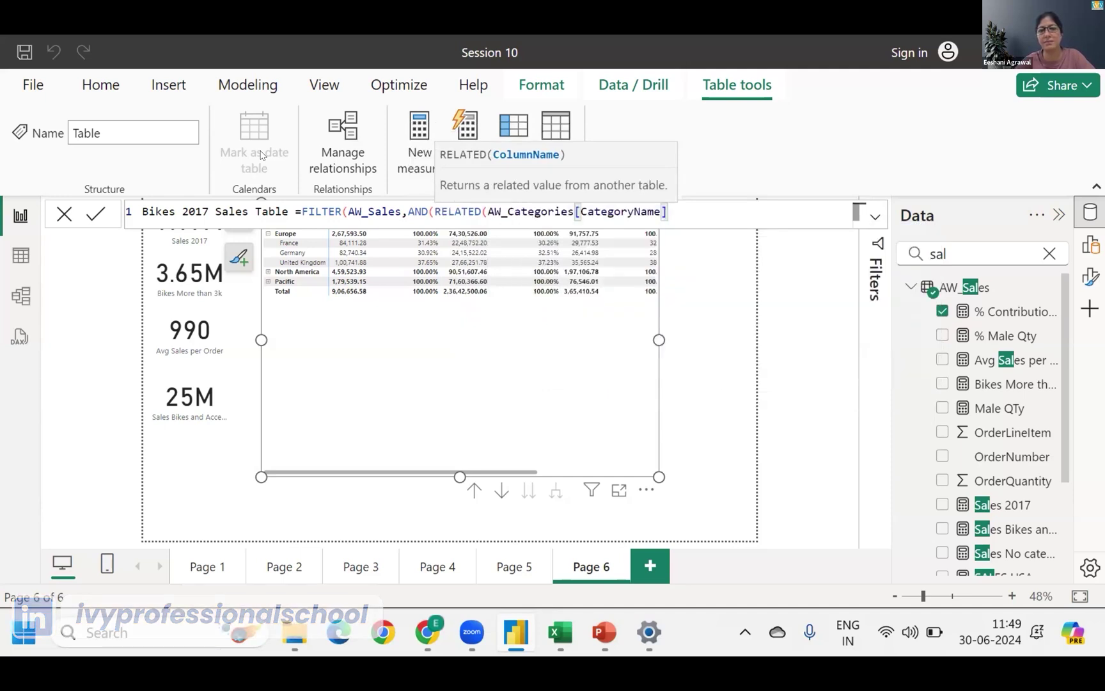
type(")")
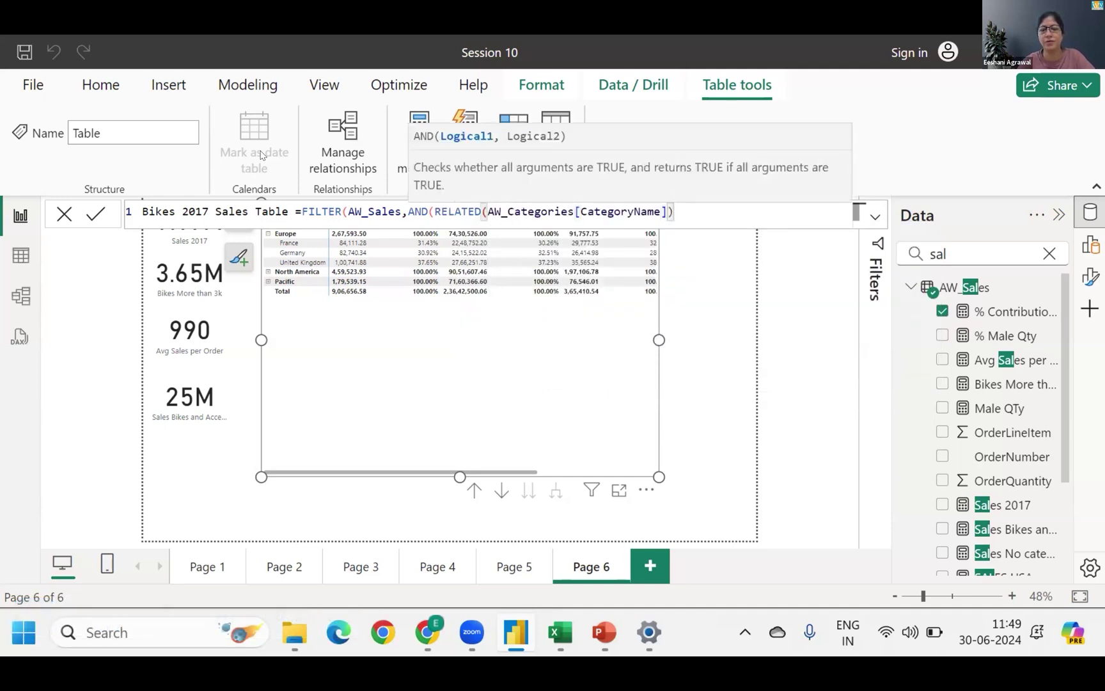
type("=\"")
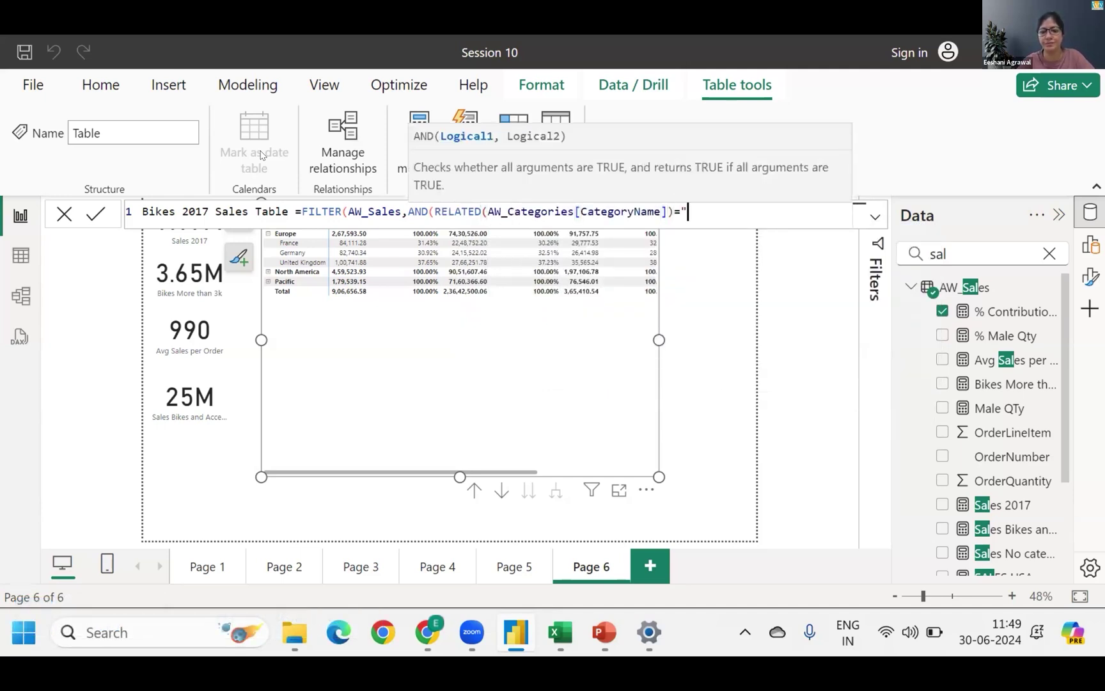
type("Bikes\",")
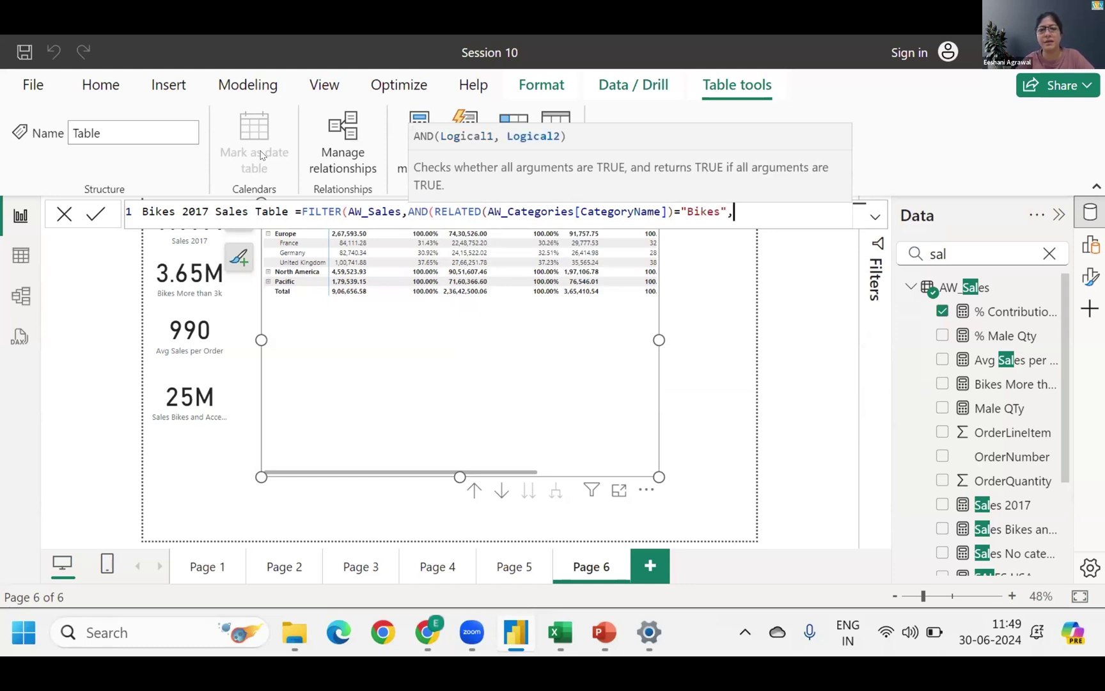
type("ca")
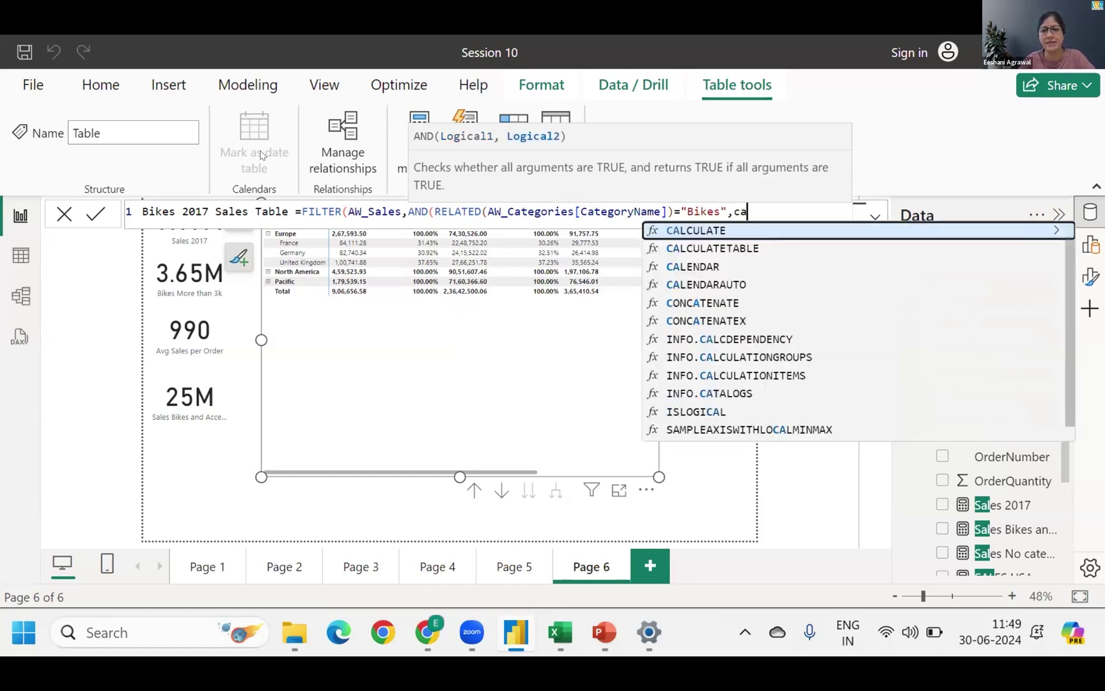
Add RELATED(AW_Calendar[Year])=2017 as the second condition and close all parentheses.
key("BackSpace")
key("BackSpace")
type("date")
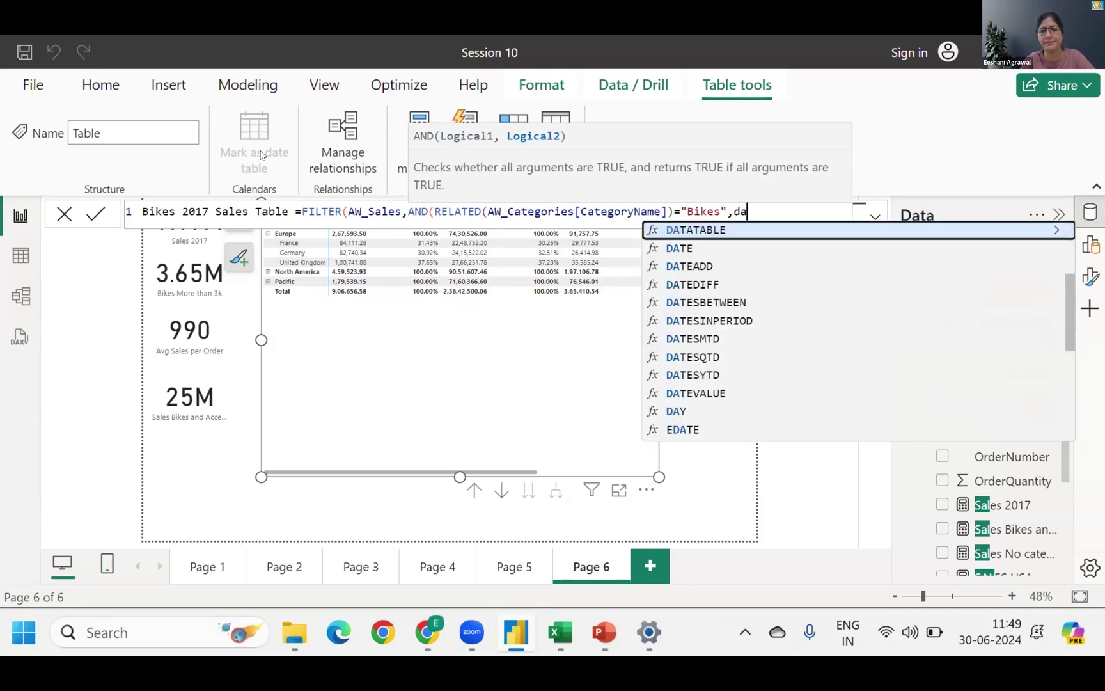
key("Up")
key("Up")
key("BackSpace")
key("BackSpace")
key("BackSpace")
key("BackSpace")
type("rel")
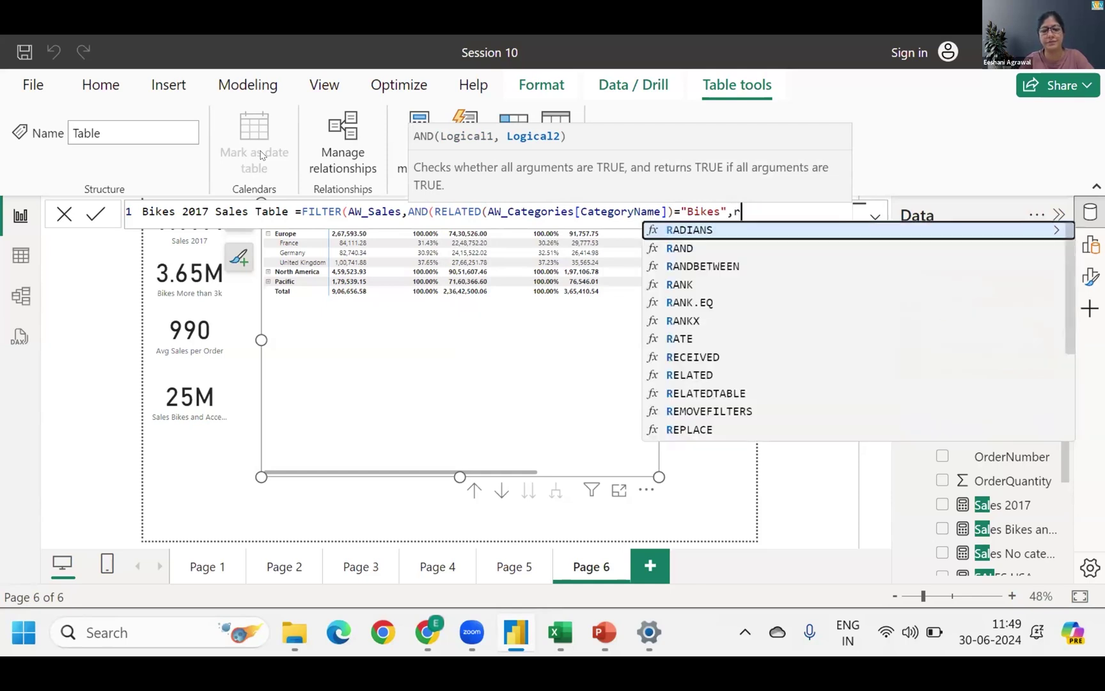
key("Tab")
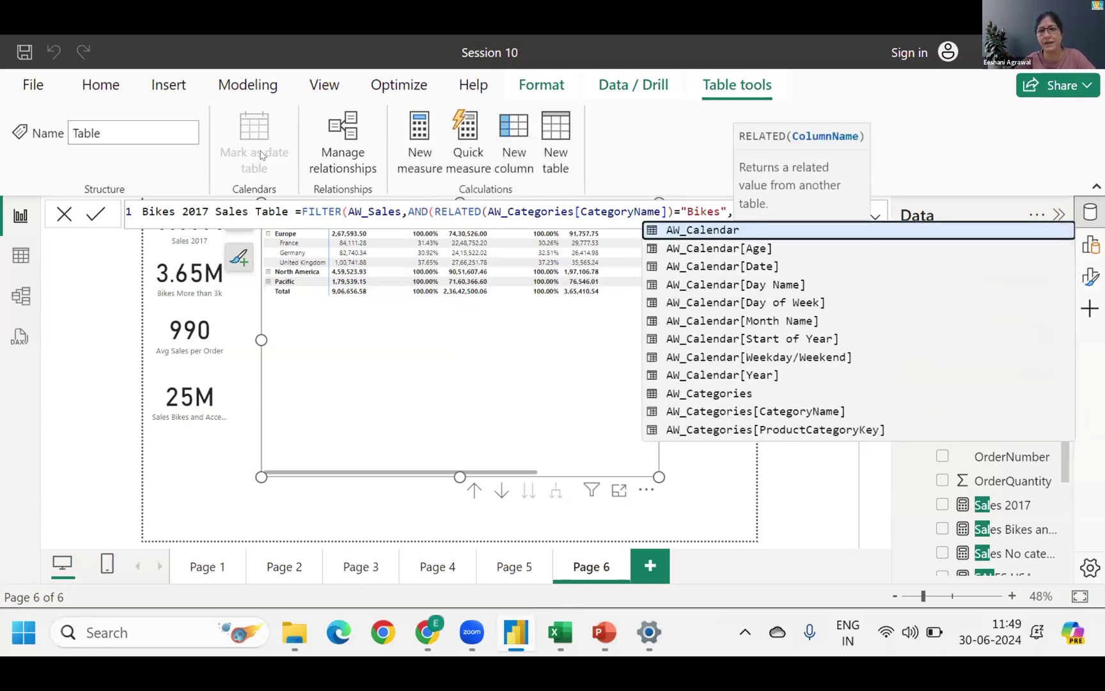
key("Down")
key("Down")
key("Down")
key("Down")
key("Down")
key("Down")
key("Down")
key("Down")
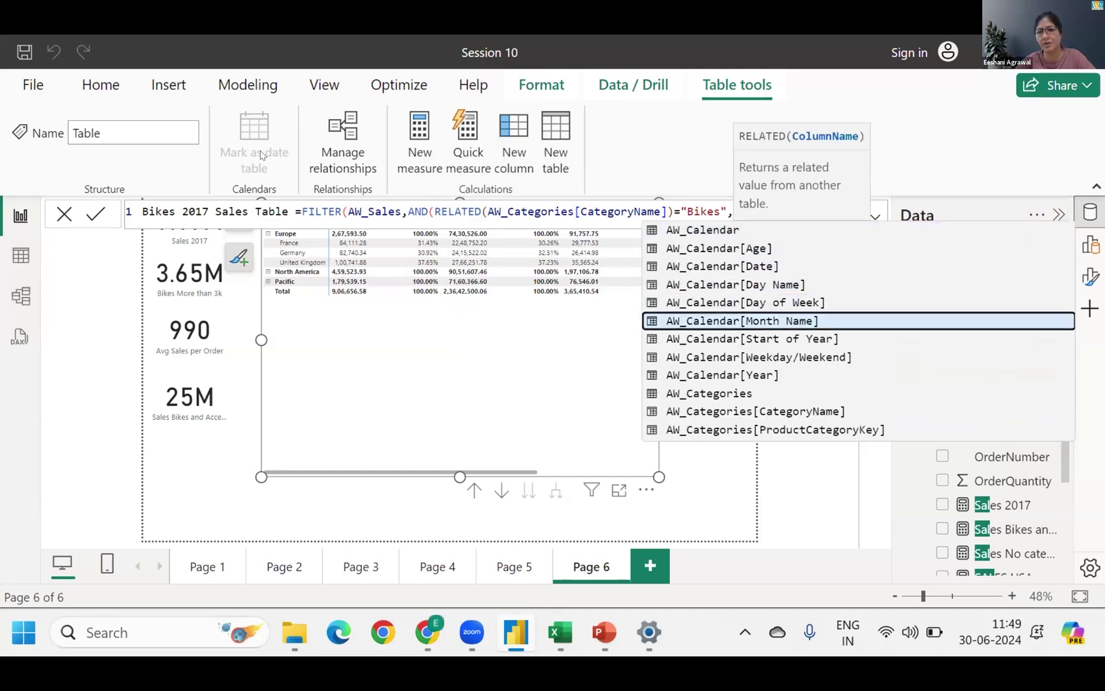
key("Tab")
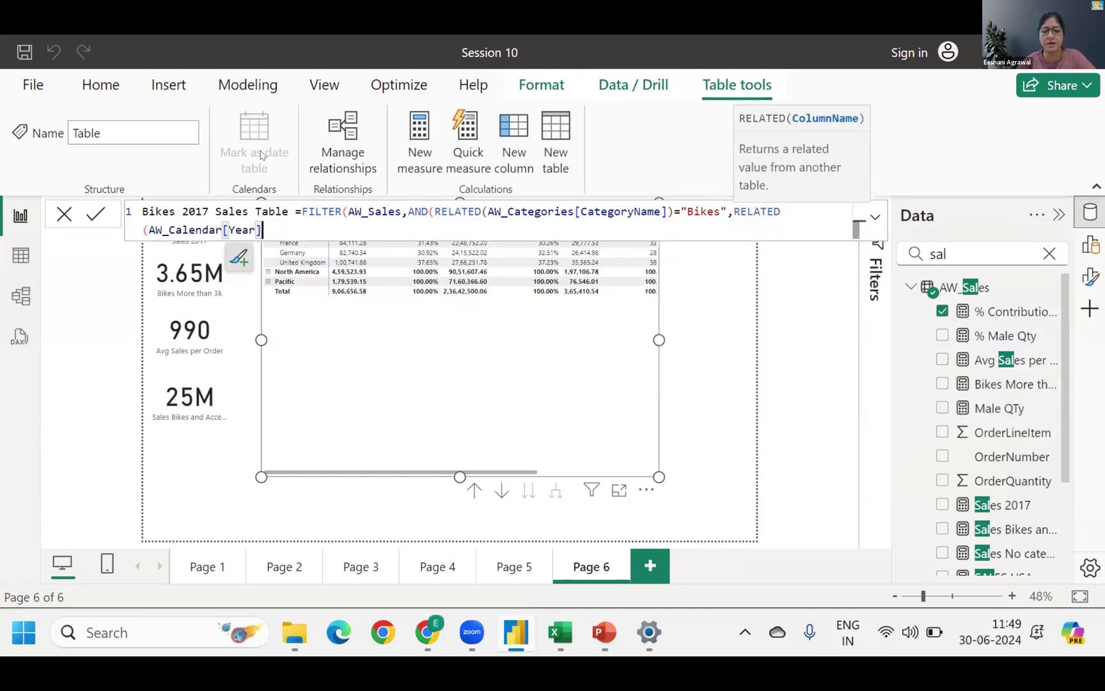
type(")=2017)")
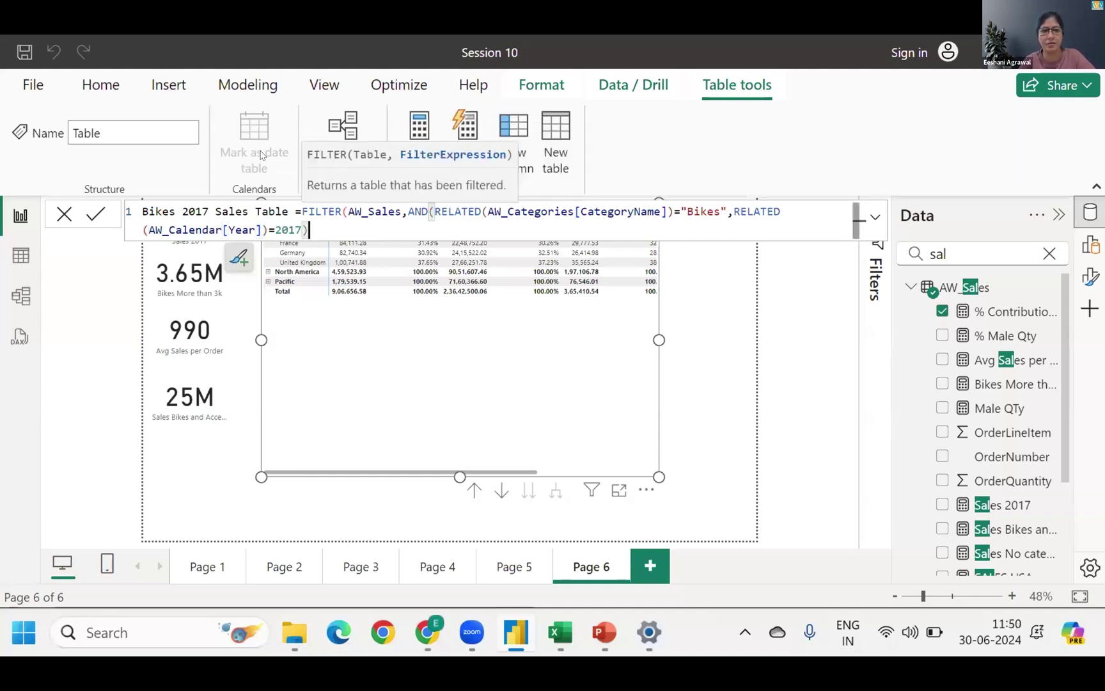
type(")")
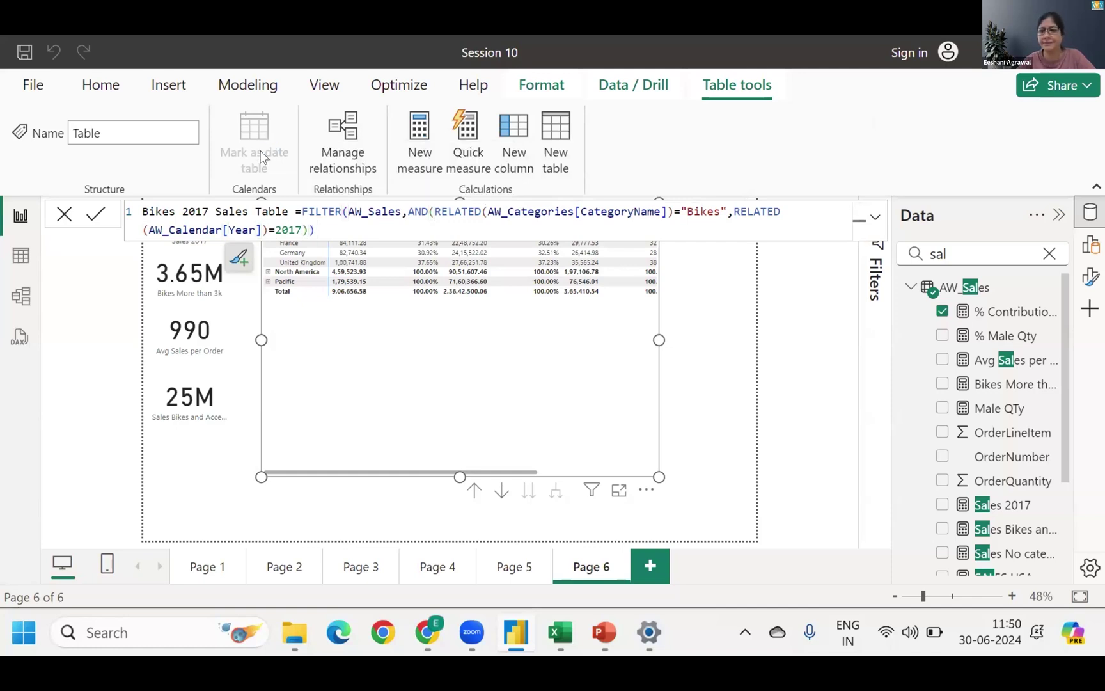
Commit the formula and select the new Bikes 2017 Sales Table in the Data pane.
key("Return")
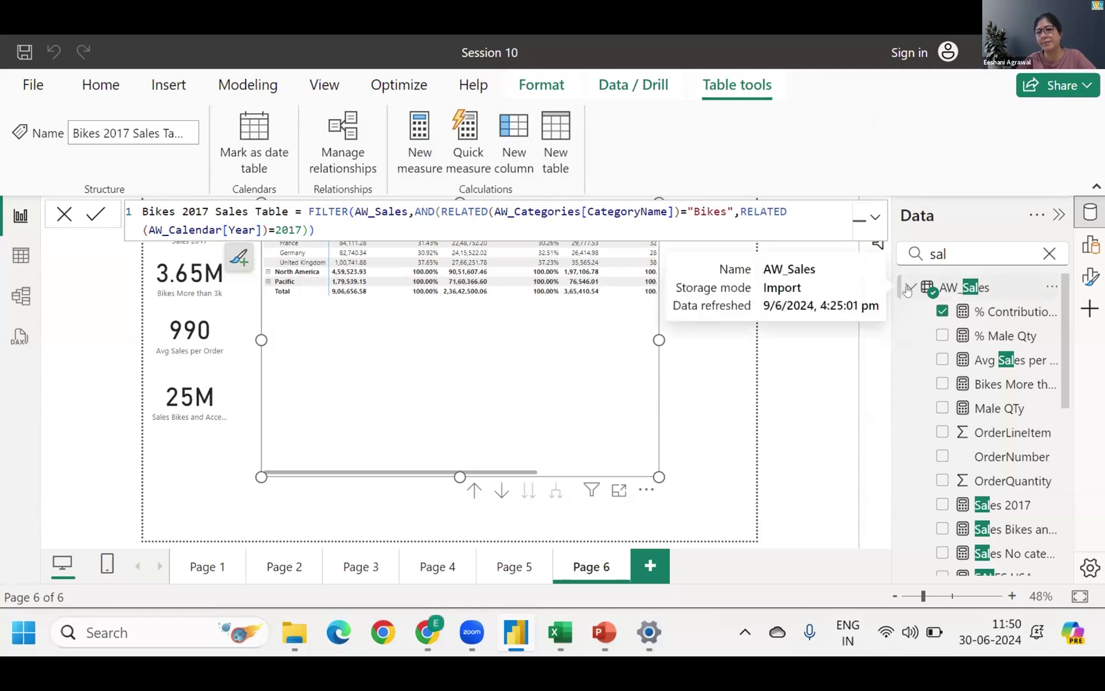
left_click(1049, 254)
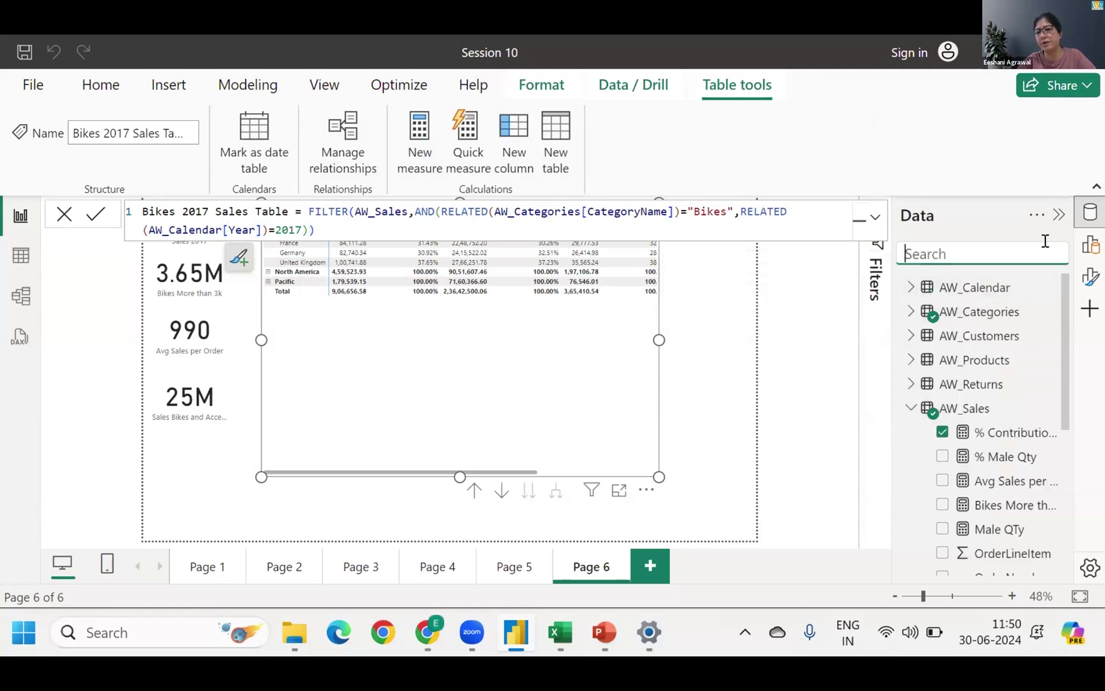
left_click(910, 408)
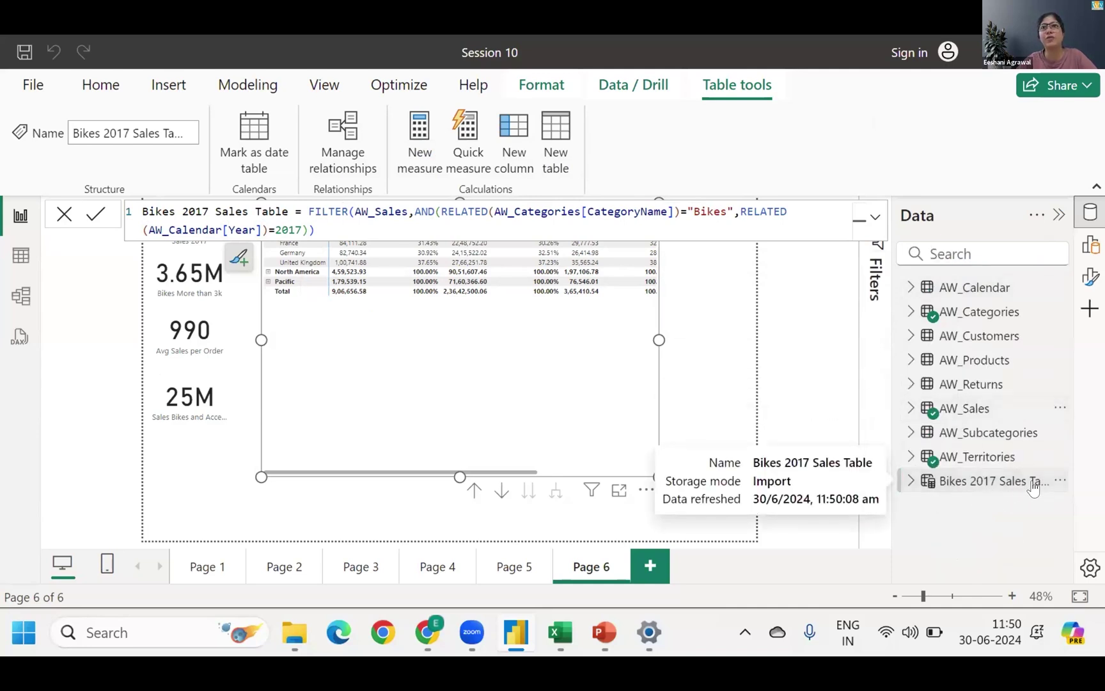
left_click(992, 490)
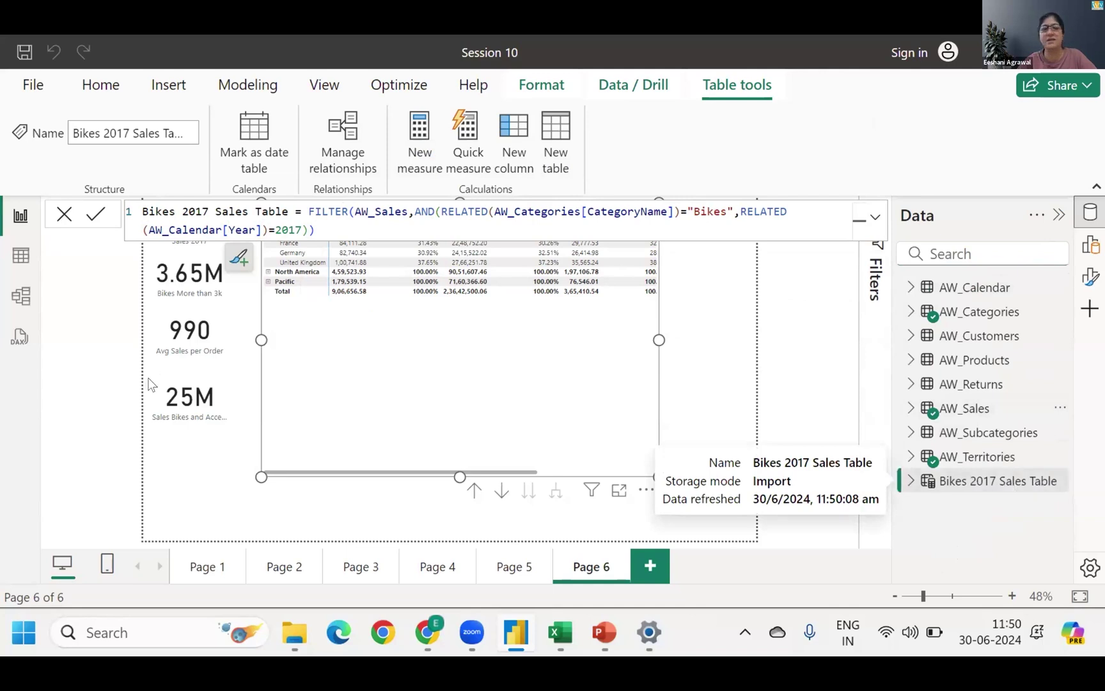
Show Bikes 2017 Sales Table in Table view and check that Source.Name is only AdventureWorks_Sales_2017.csv.
left_click(21, 257)
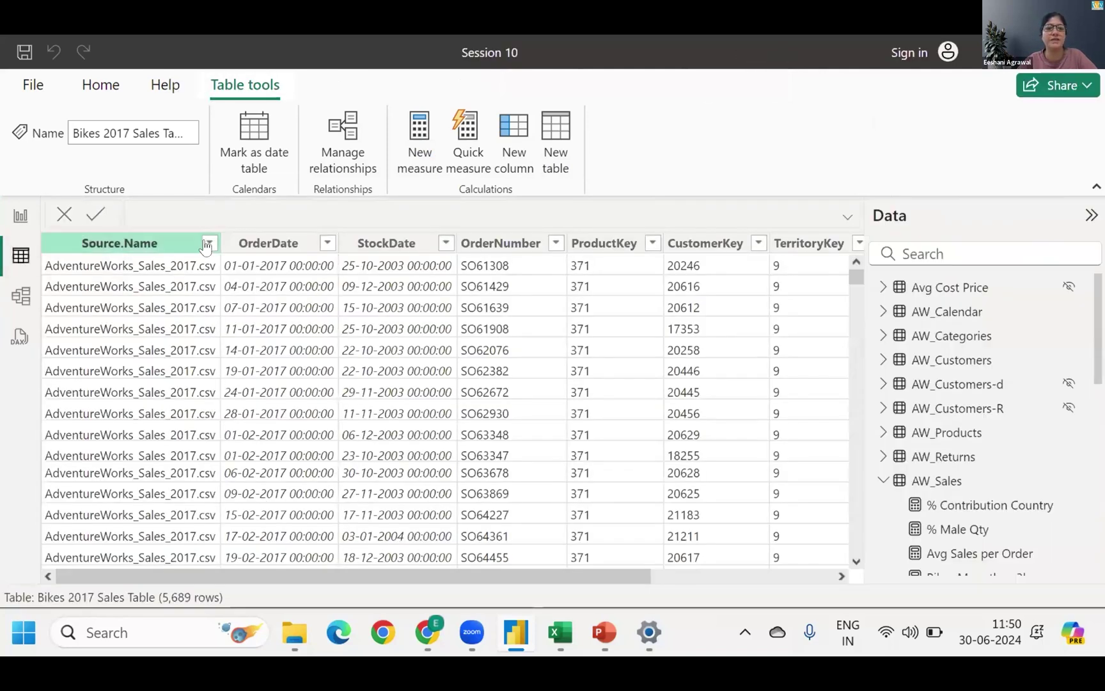
left_click(209, 244)
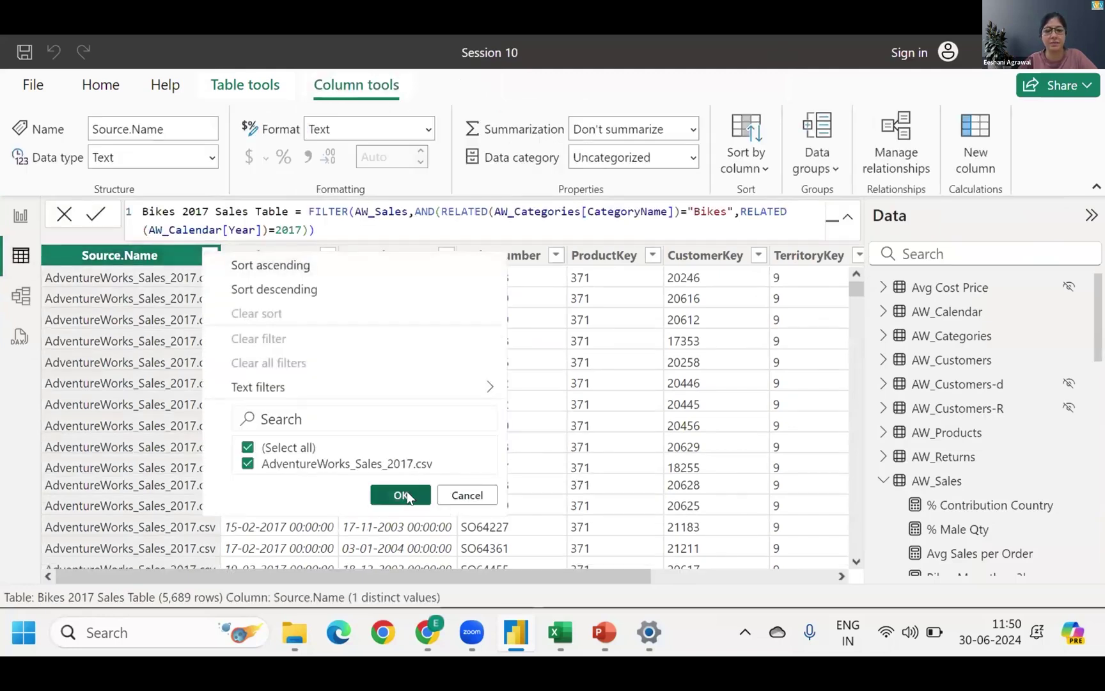
left_click(406, 491)
Inspect the distinct ProductKey values, 60 in total, in the table.
left_click(419, 346)
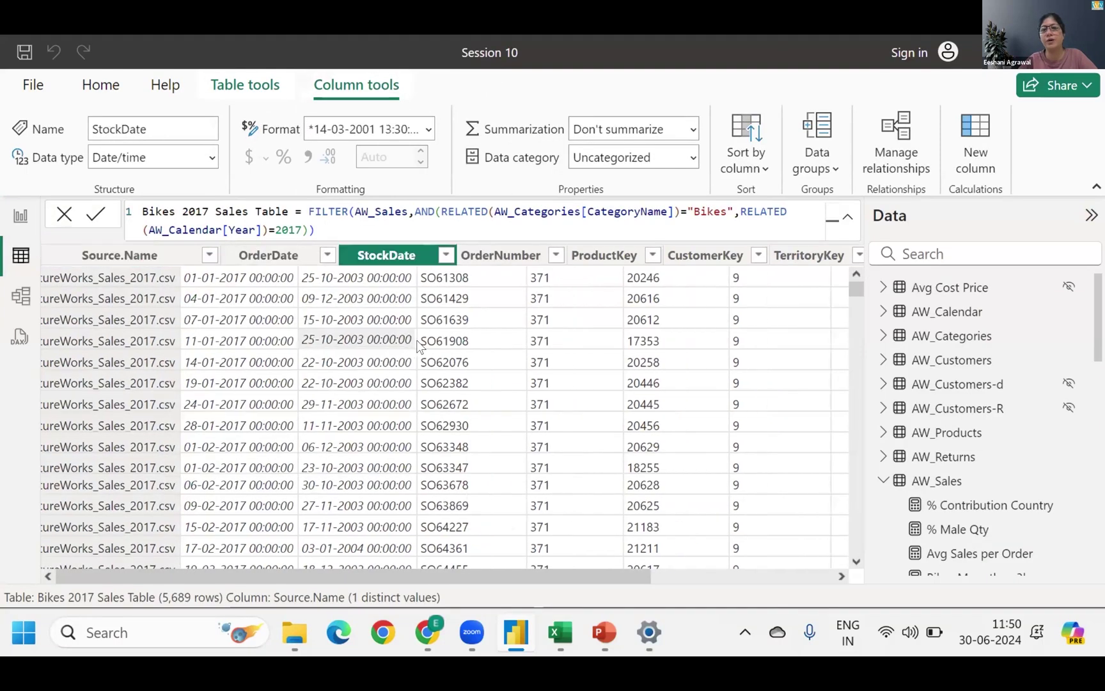
key("Right")
key("Right")
key("Right")
key("Right")
key("Left")
key("Left")
key("Left")
key("Left")
key("Left")
key("Left")
key("Down")
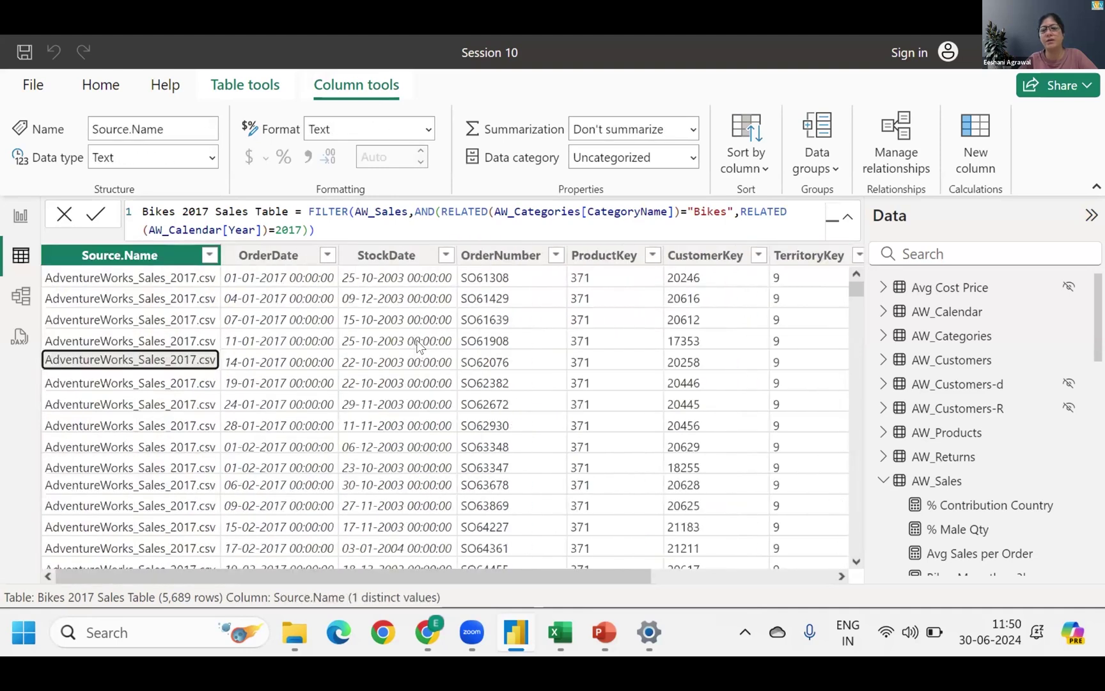
left_click(652, 255)
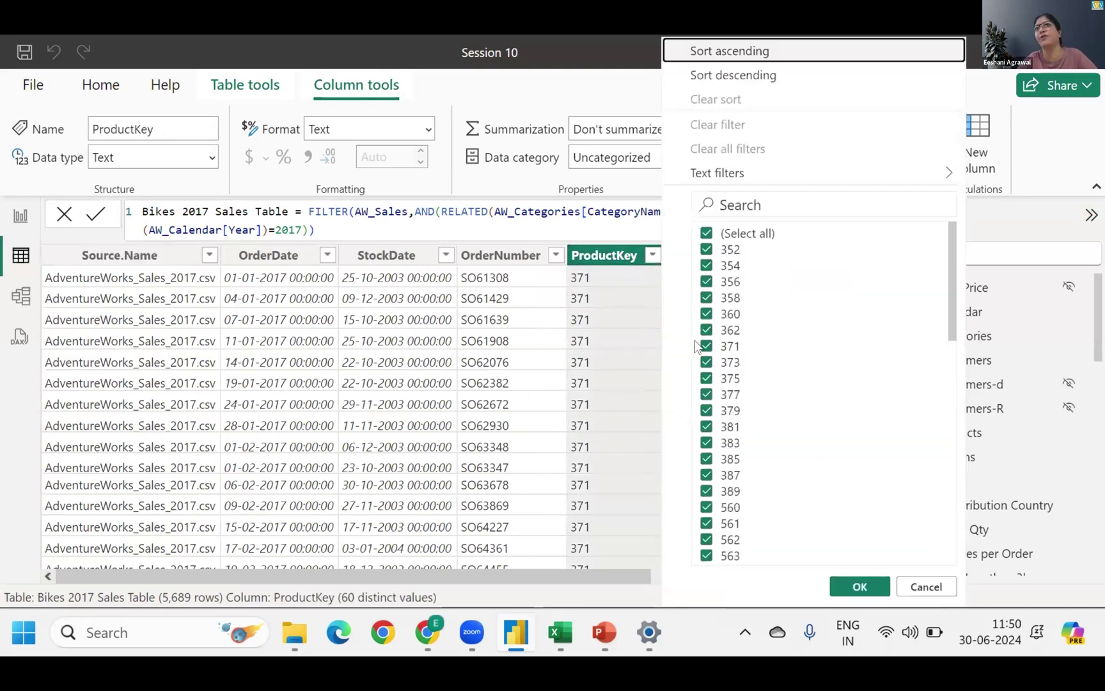
left_click(503, 371)
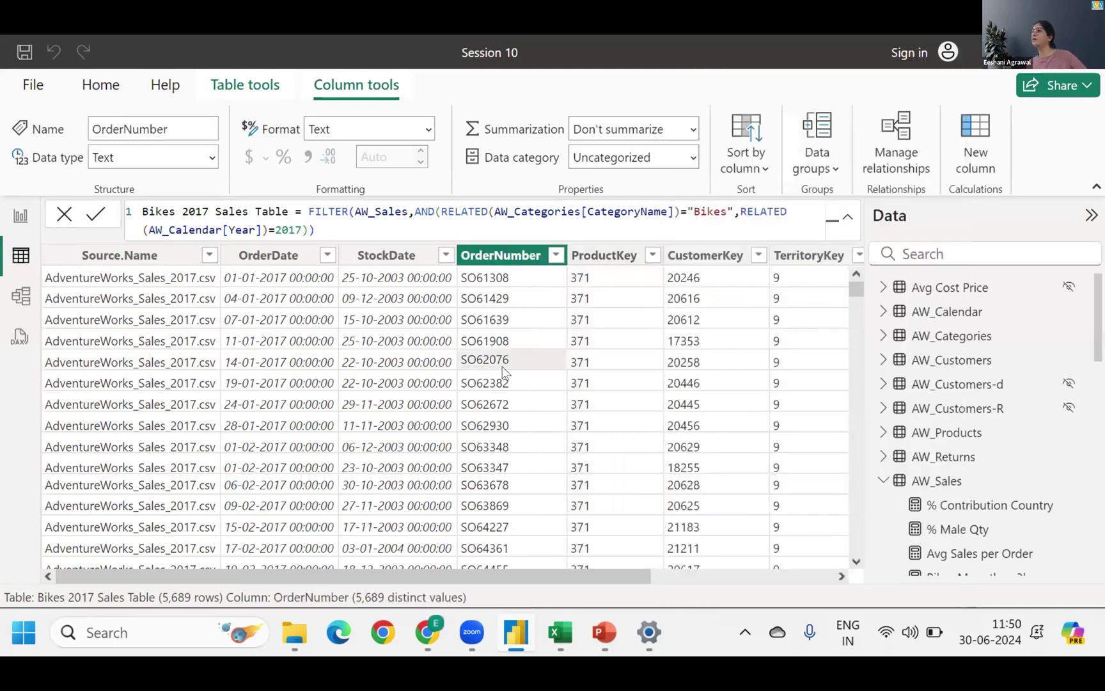